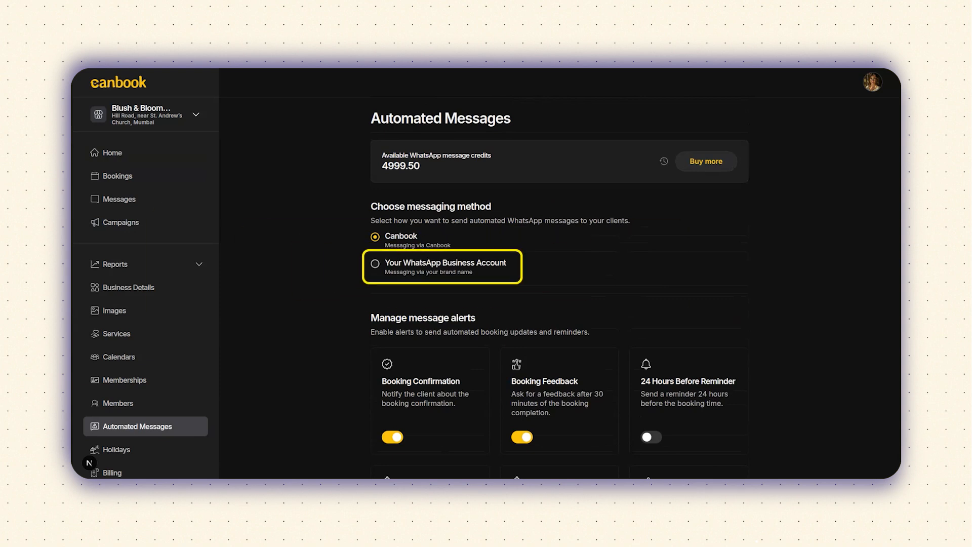
# Step: Choose to send automated messages through your own WhatsApp Business Account and review the setup panel
pyautogui.click(375, 263)
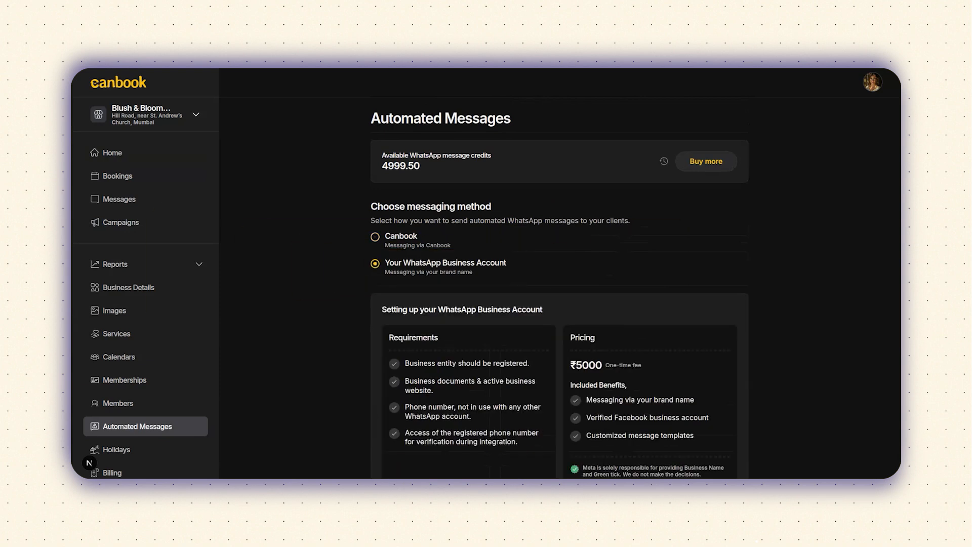
pyautogui.scroll(-2, 558, 288)
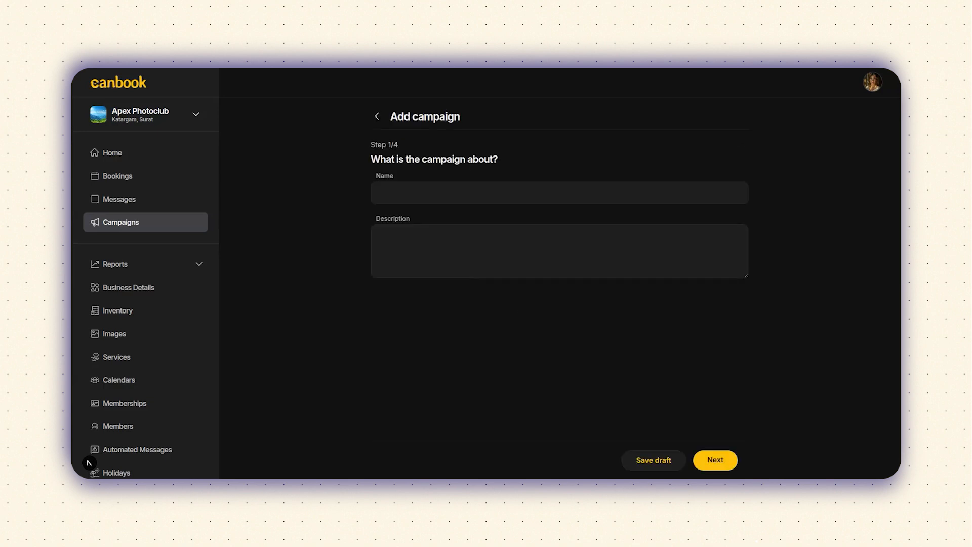
# Step: Name the campaign sale_offer with the description 'campaign for sale offer'
pyautogui.click(380, 193)
pyautogui.write('sale_')
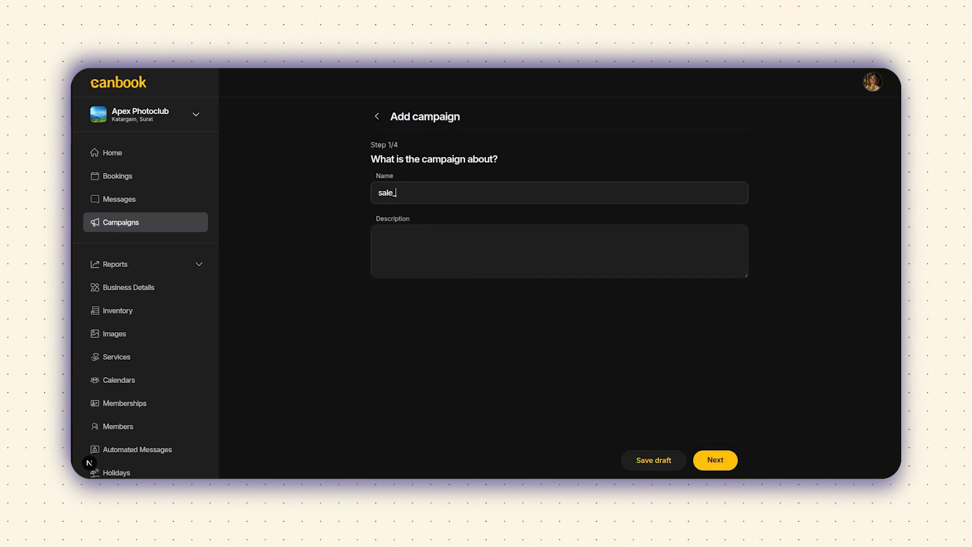
pyautogui.write('cffer')
pyautogui.click(379, 236)
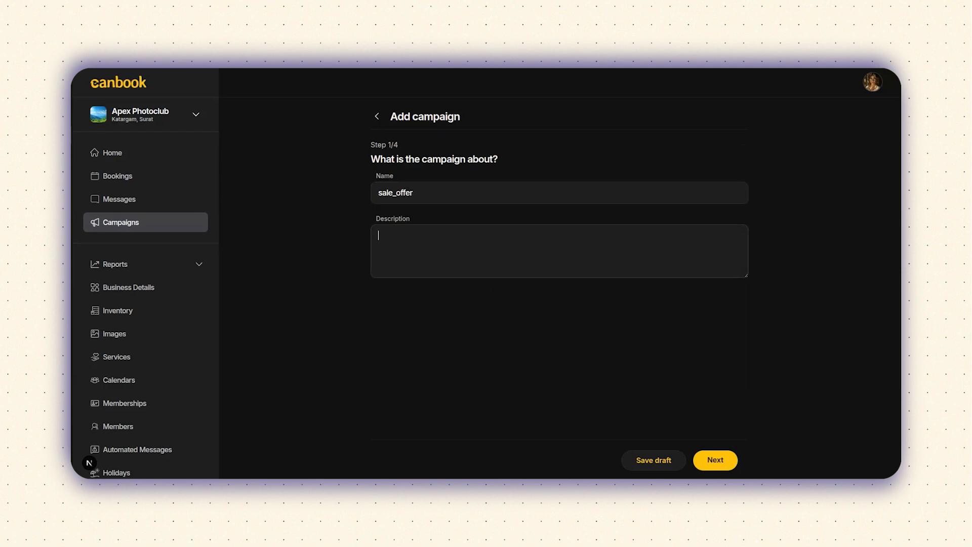
pyautogui.write('campaign for sale offer')
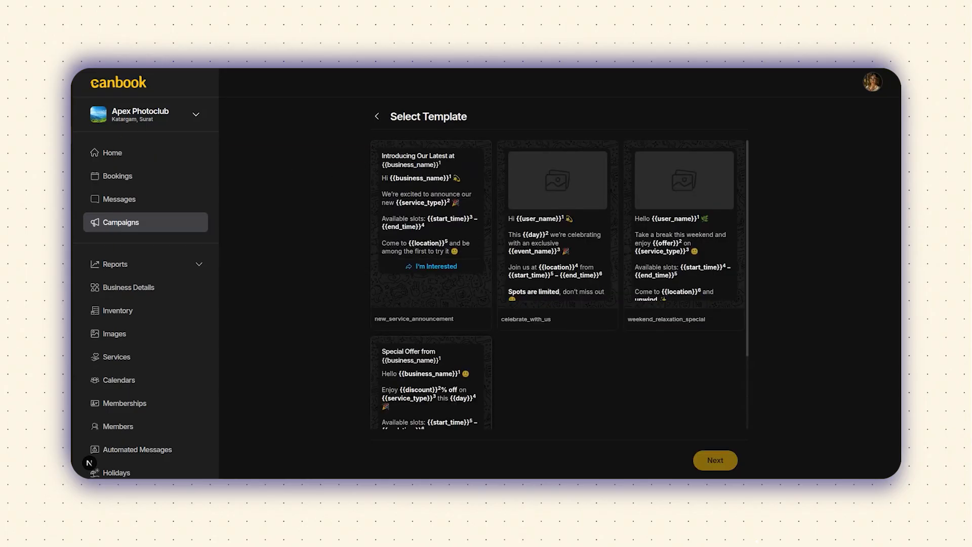
# Step: Pick the Special Offer template and set its header business name to 'Apex photoclub'
pyautogui.click(431, 384)
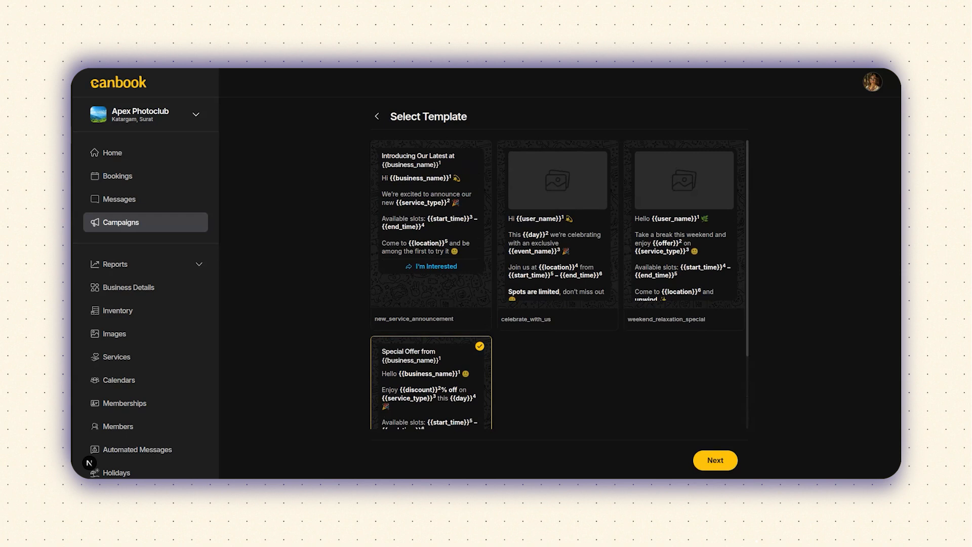
pyautogui.click(715, 460)
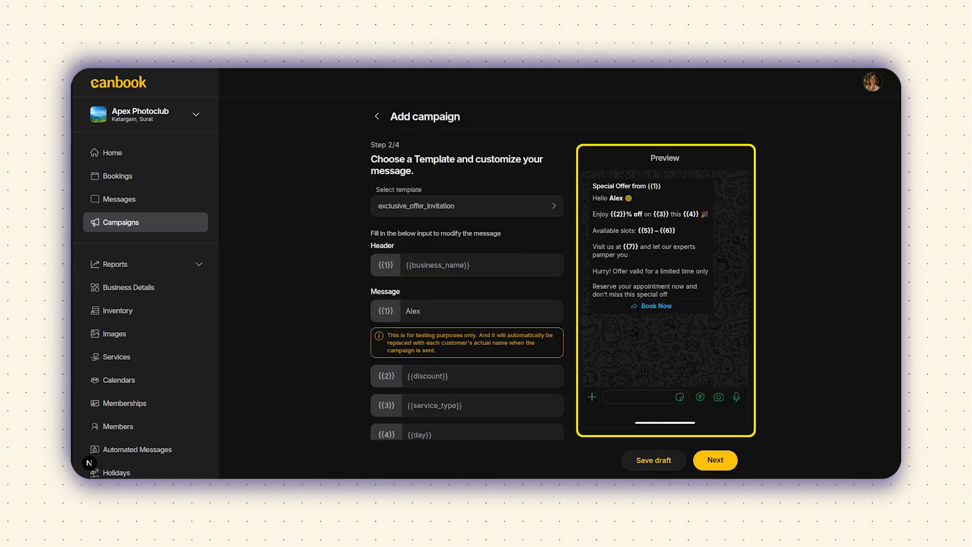
pyautogui.click(438, 265)
pyautogui.write('Apex photoclub')
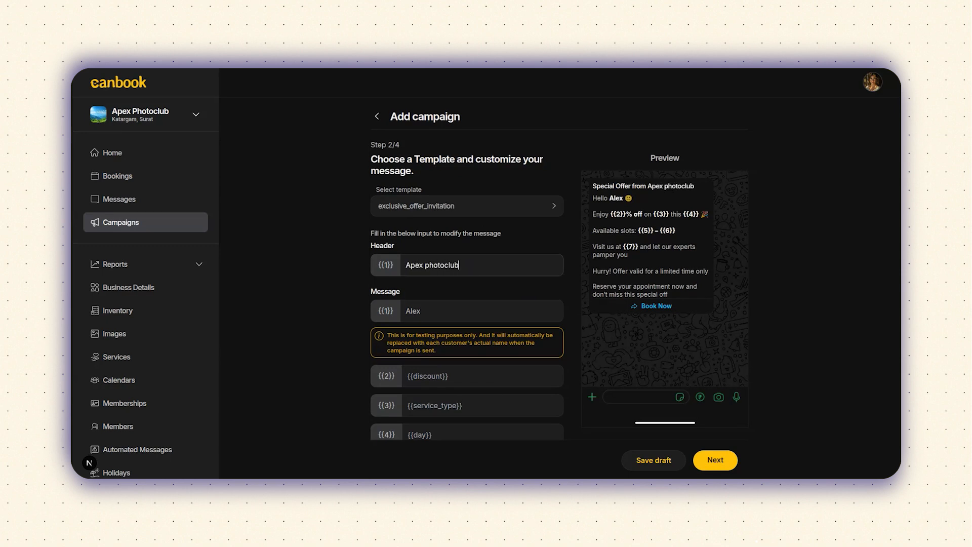
# Step: Fill the offer fields: 10% discount, photoshoot, friday, from 1PM to 6PM
pyautogui.scroll(-1, 467, 304)
pyautogui.click(438, 322)
pyautogui.write('1')
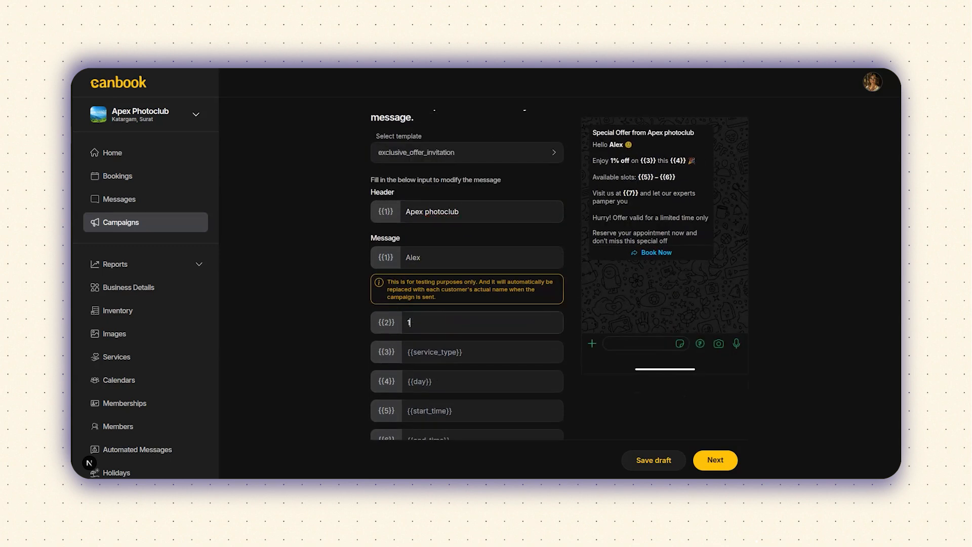
pyautogui.write('0')
pyautogui.scroll(-1, 467, 303)
pyautogui.click(438, 300)
pyautogui.write('photo')
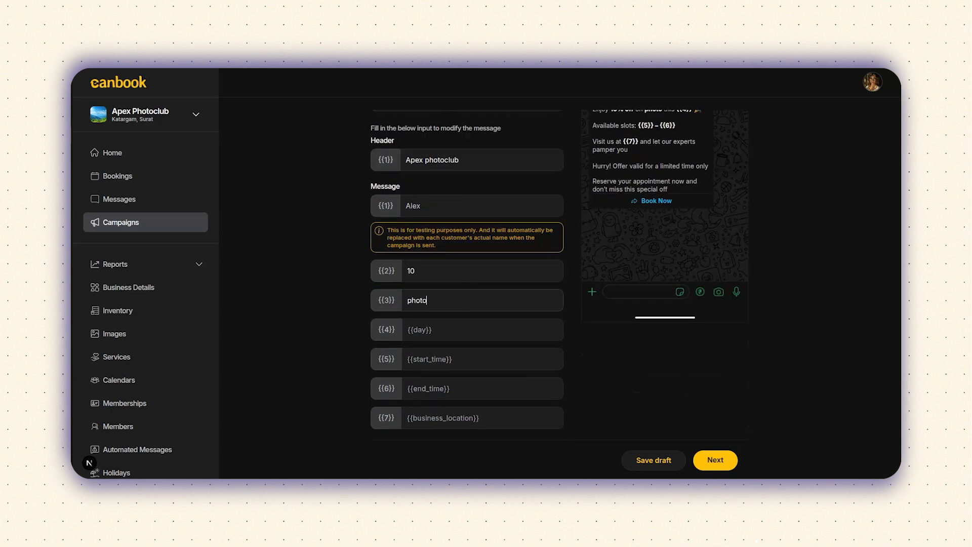
pyautogui.write('shoot')
pyautogui.press('Tab')
pyautogui.write('friday')
pyautogui.press('Tab')
pyautogui.write('1PM')
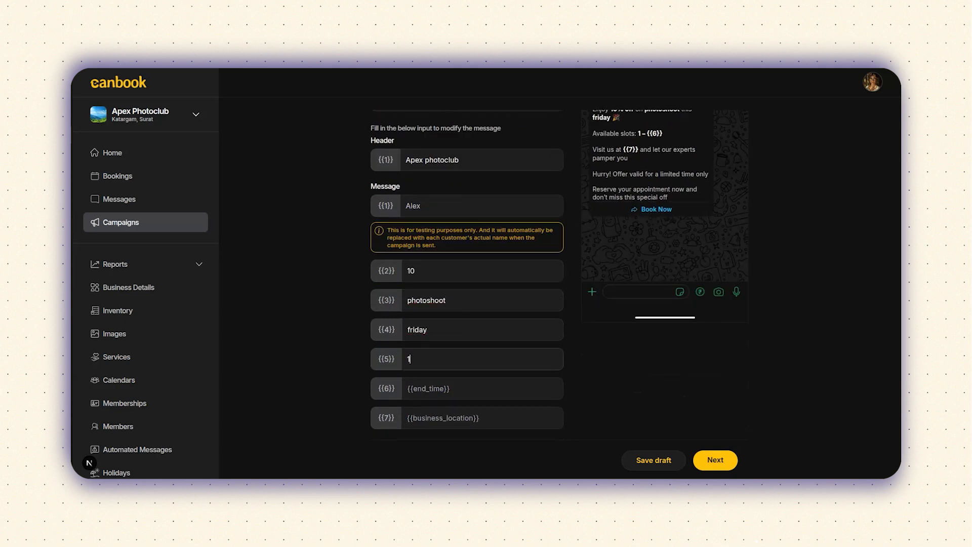
pyautogui.press('Tab')
pyautogui.write('6PM')
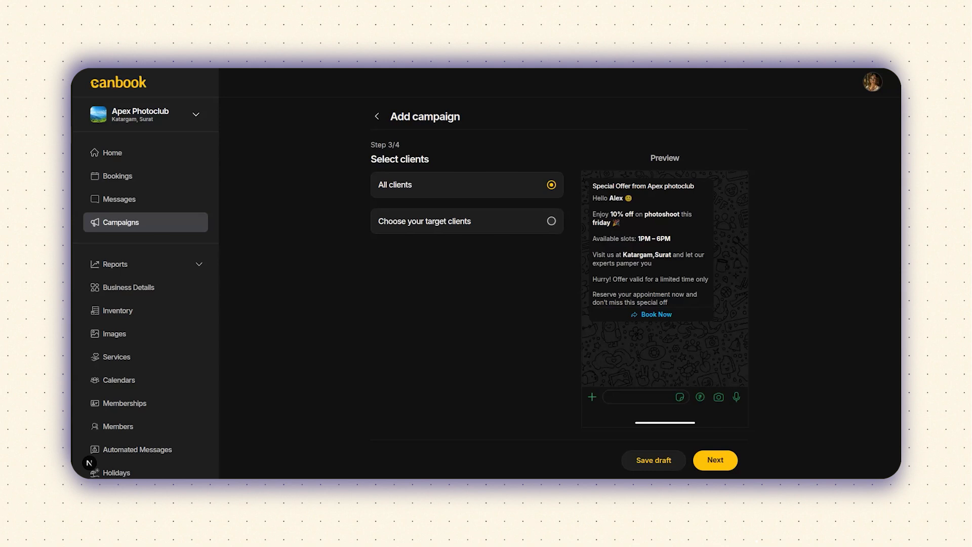
# Step: Switch to targeting chosen clients, checking the Last 30 days period options without changing them
pyautogui.click(551, 221)
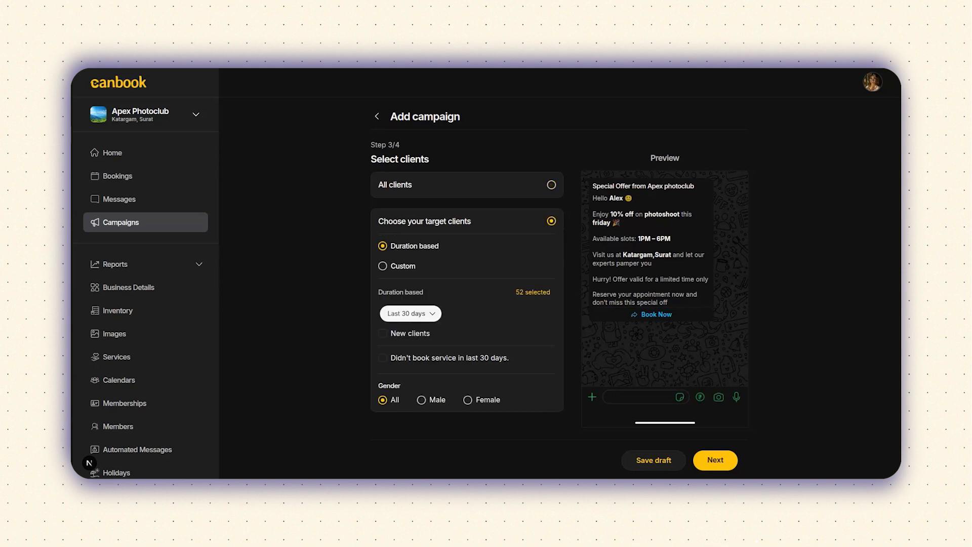
pyautogui.click(410, 314)
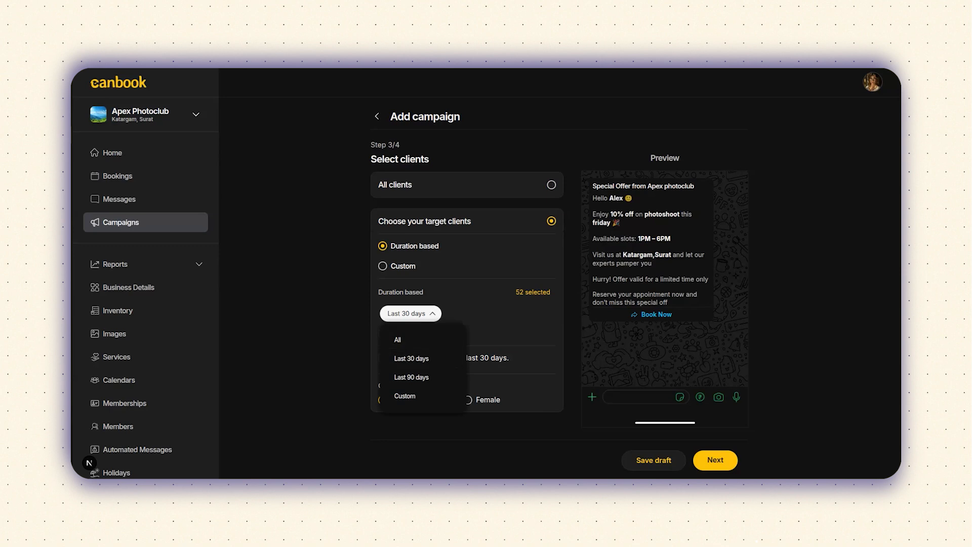
pyautogui.press('Escape')
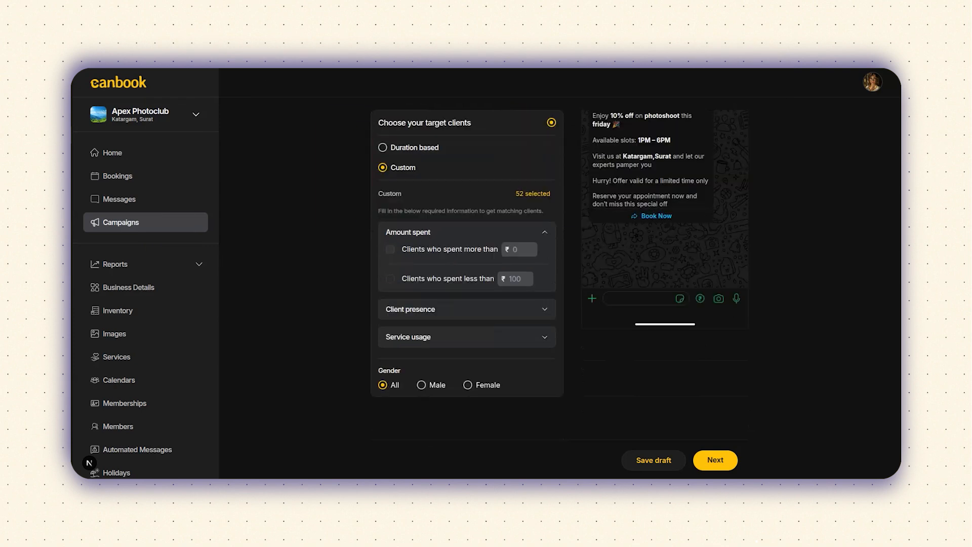
# Step: Target female clients who spent more than ₹5000 and review the 2 matching clients
pyautogui.click(519, 249)
pyautogui.write('5000')
pyautogui.click(468, 384)
pyautogui.click(535, 194)
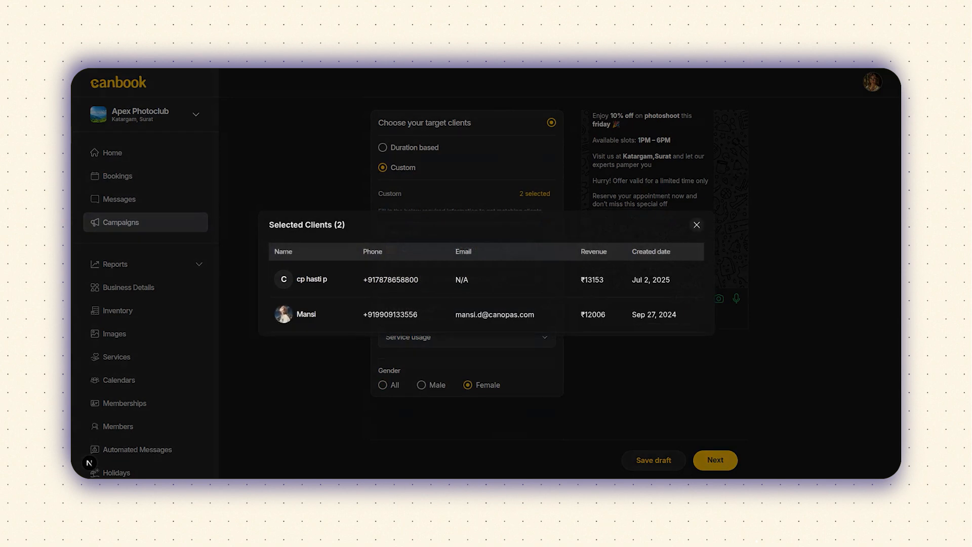
pyautogui.click(696, 224)
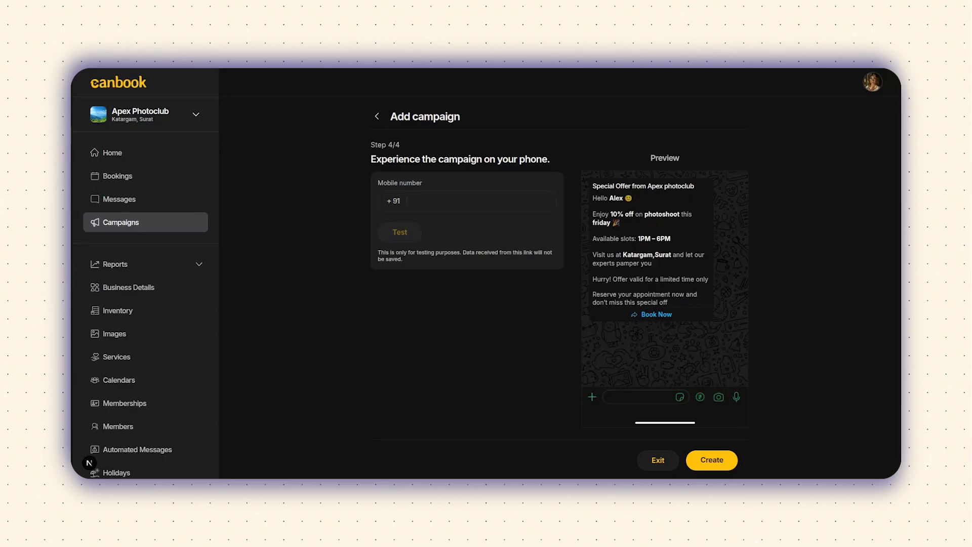
# Step: Enter the test mobile number and send a trial campaign message to it
pyautogui.click(419, 201)
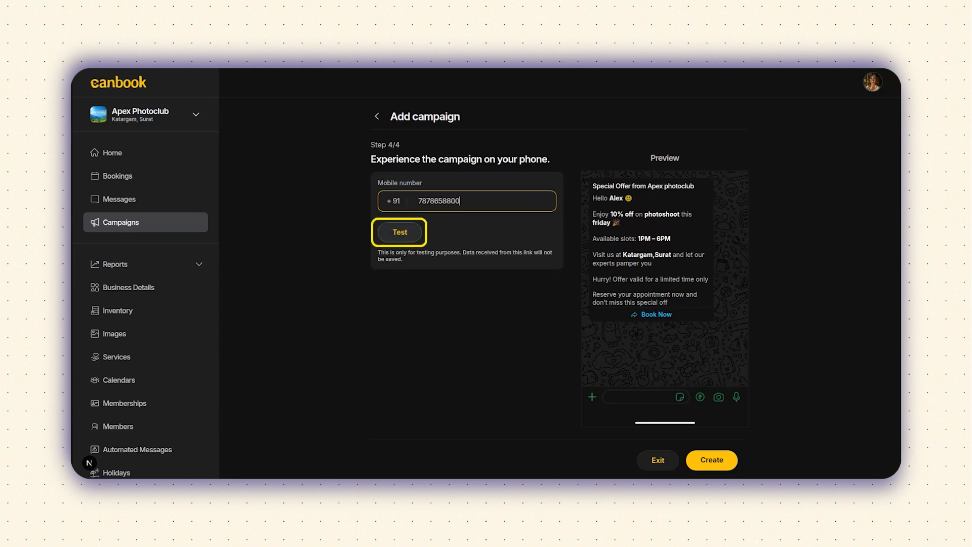
pyautogui.click(399, 231)
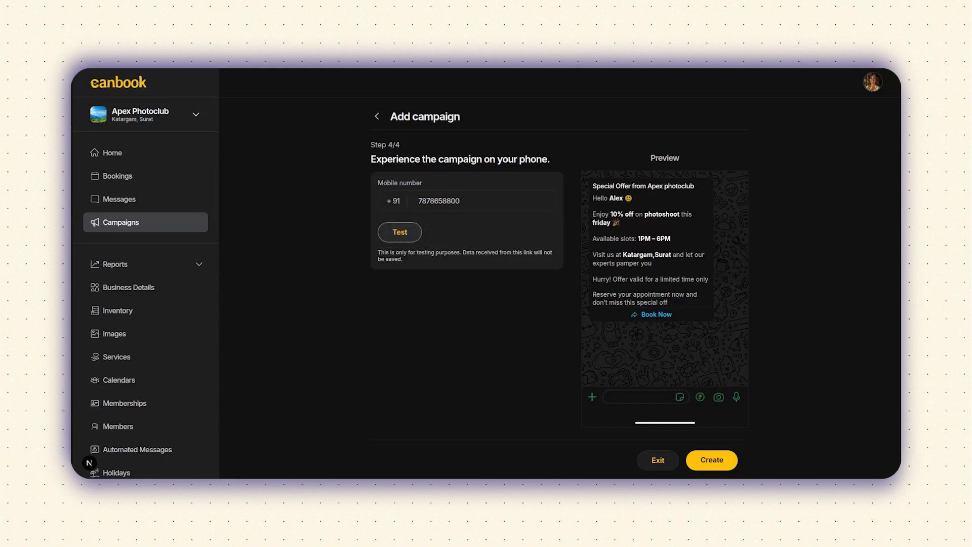